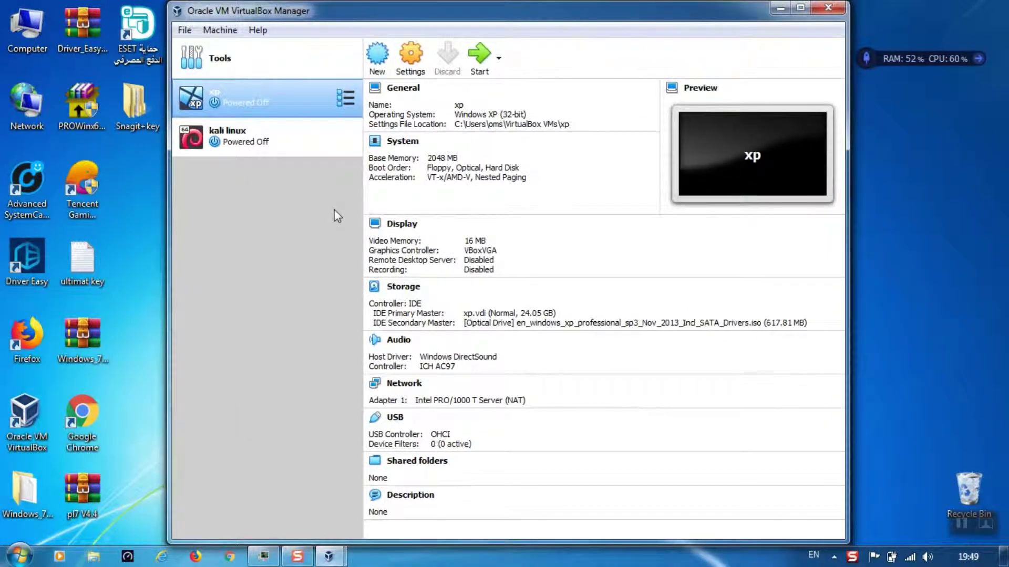
# - Close the duplicate VirtualBox Manager window so that only one remains open
pyautogui.moveTo(314, 23); pyautogui.dragTo(302, 64)
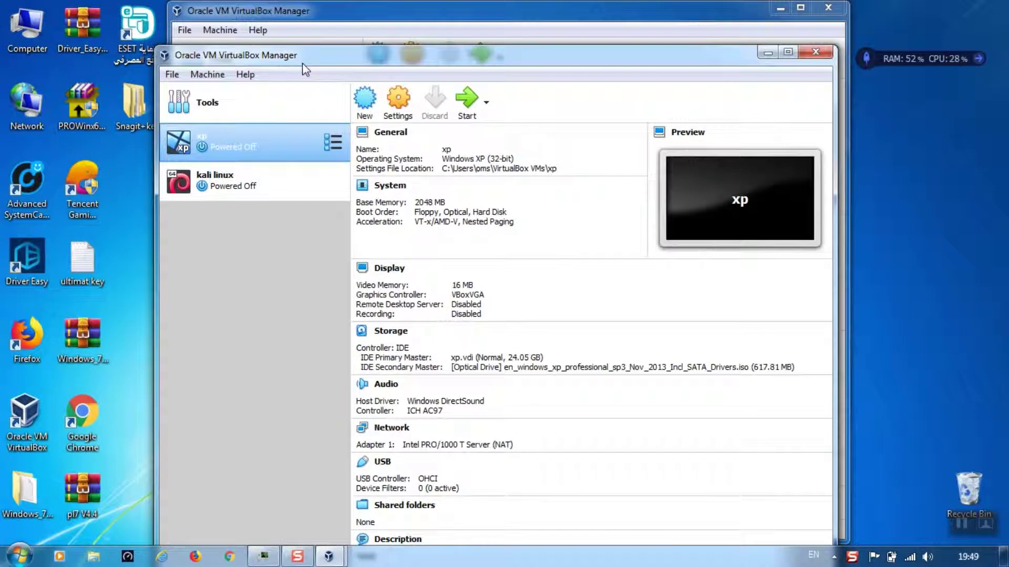
pyautogui.click(414, 22)
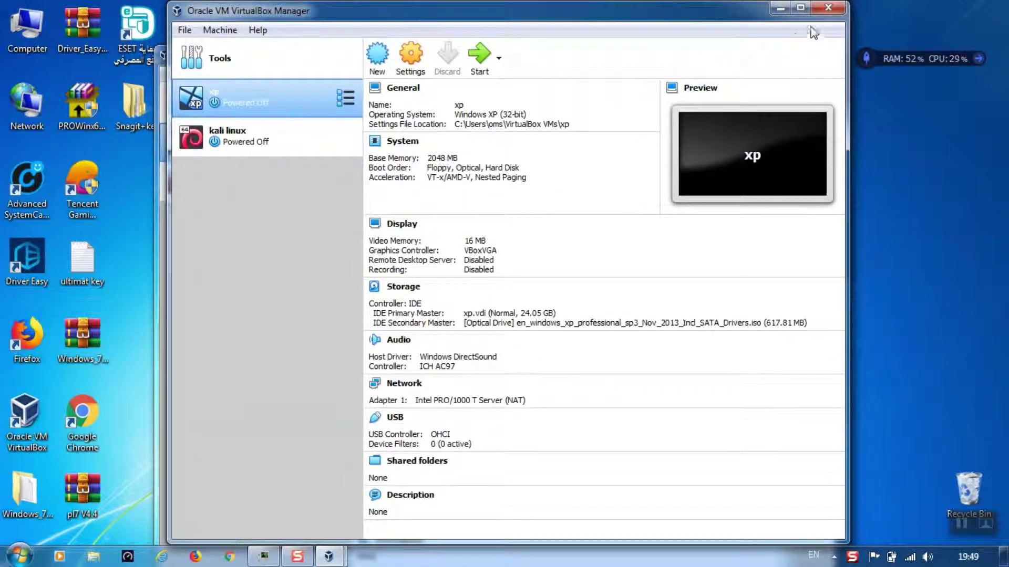
pyautogui.click(828, 9)
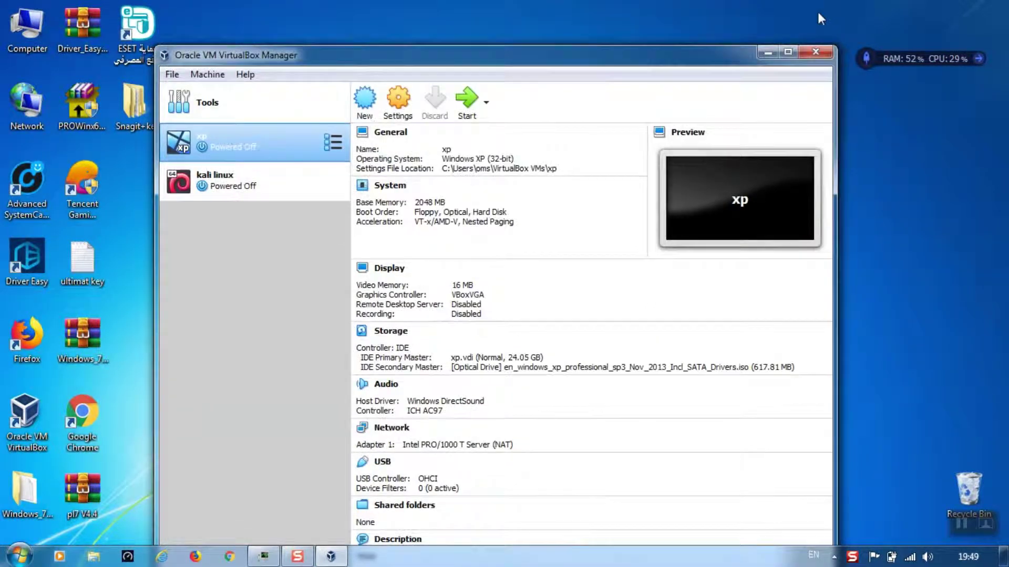
# - Begin a new virtual machine named win7 with version Windows 7 (32-bit) and about 1977 MB of memory
pyautogui.click(367, 110)
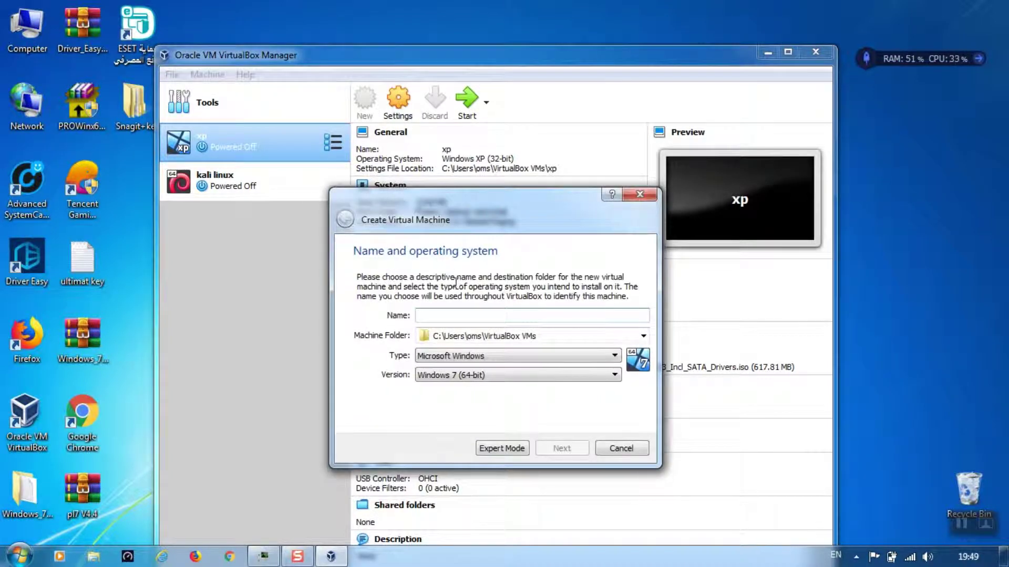
pyautogui.write('win7')
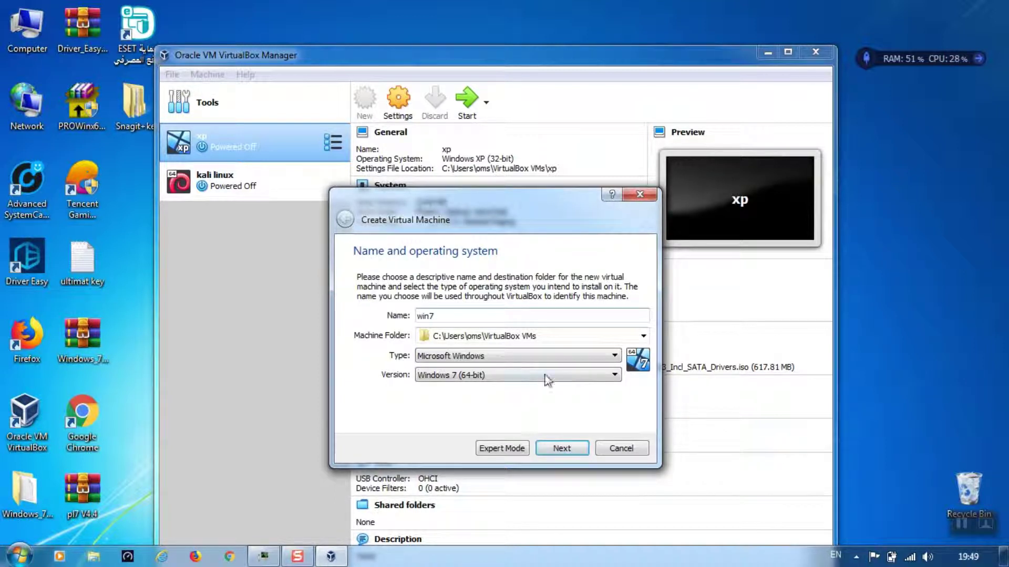
pyautogui.click(562, 378)
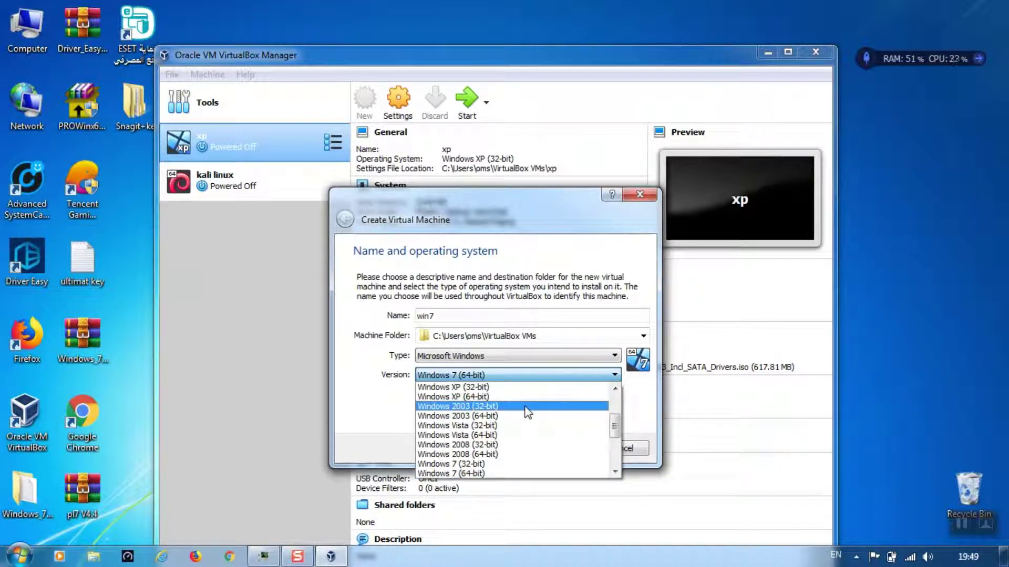
pyautogui.click(527, 464)
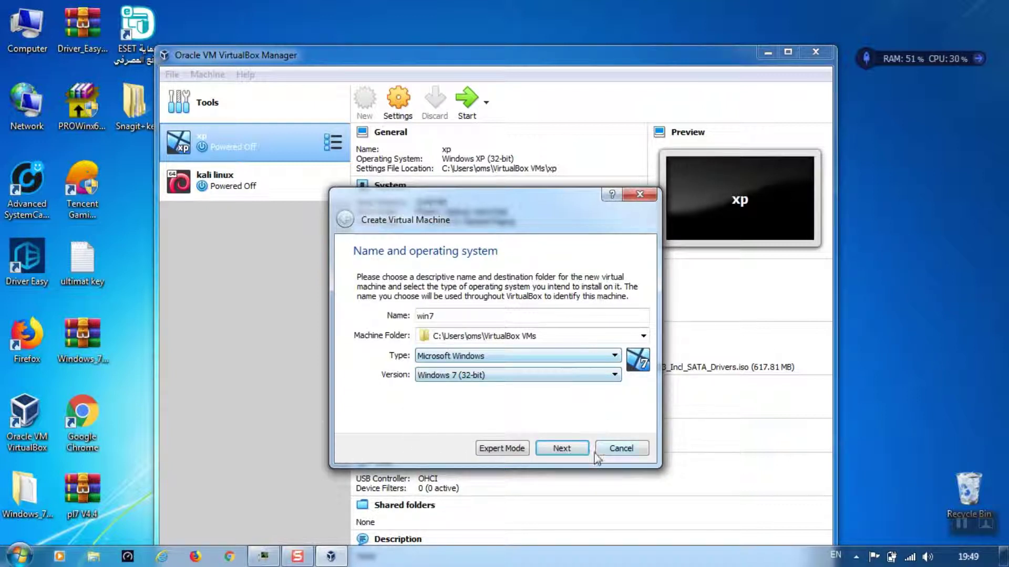
pyautogui.click(565, 449)
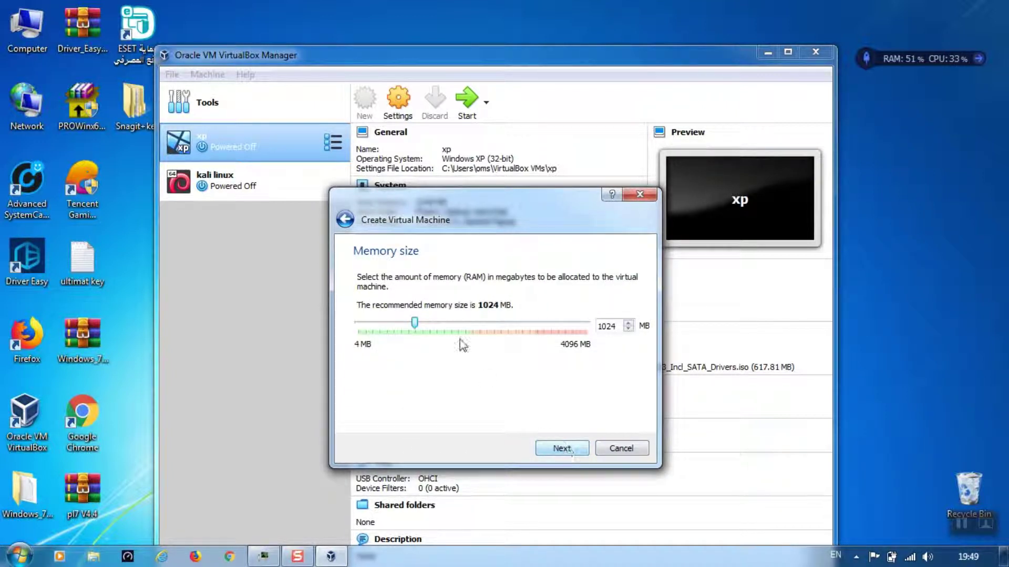
pyautogui.moveTo(416, 323); pyautogui.dragTo(467, 331)
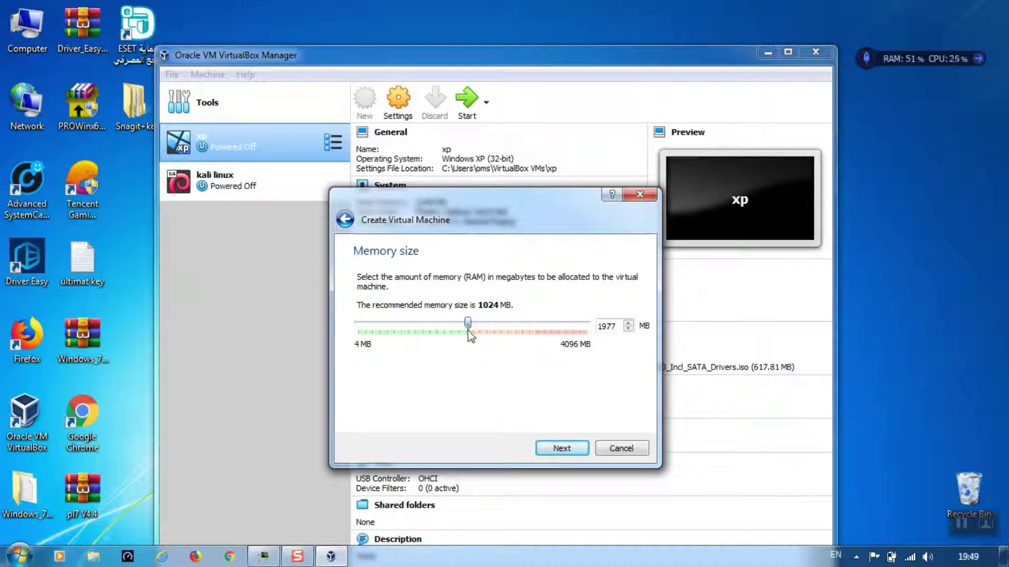
pyautogui.click(561, 449)
# - Create a dynamically allocated VDI virtual hard disk named win7 with a size of 32.00 GB
pyautogui.click(560, 450)
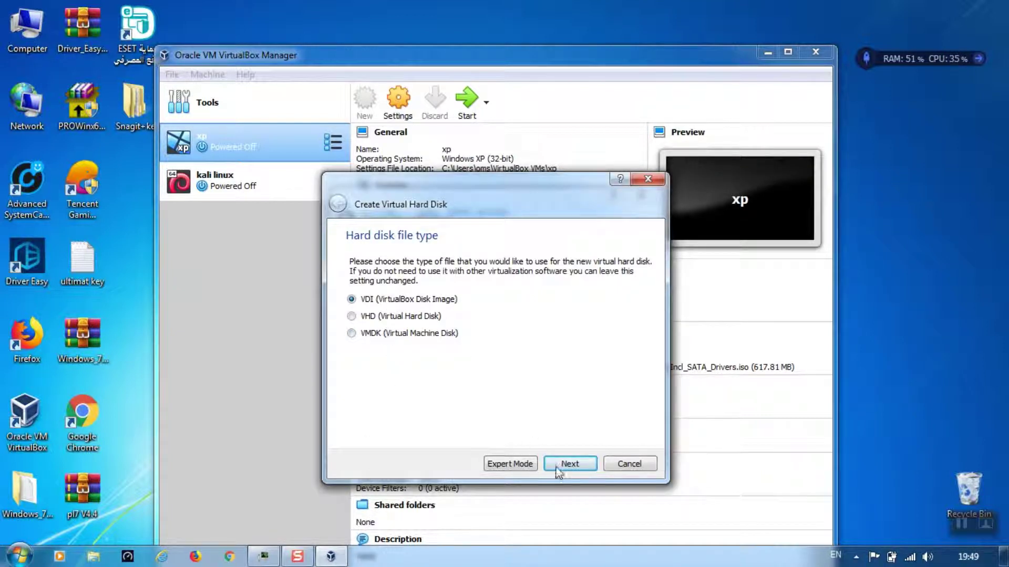
pyautogui.click(561, 464)
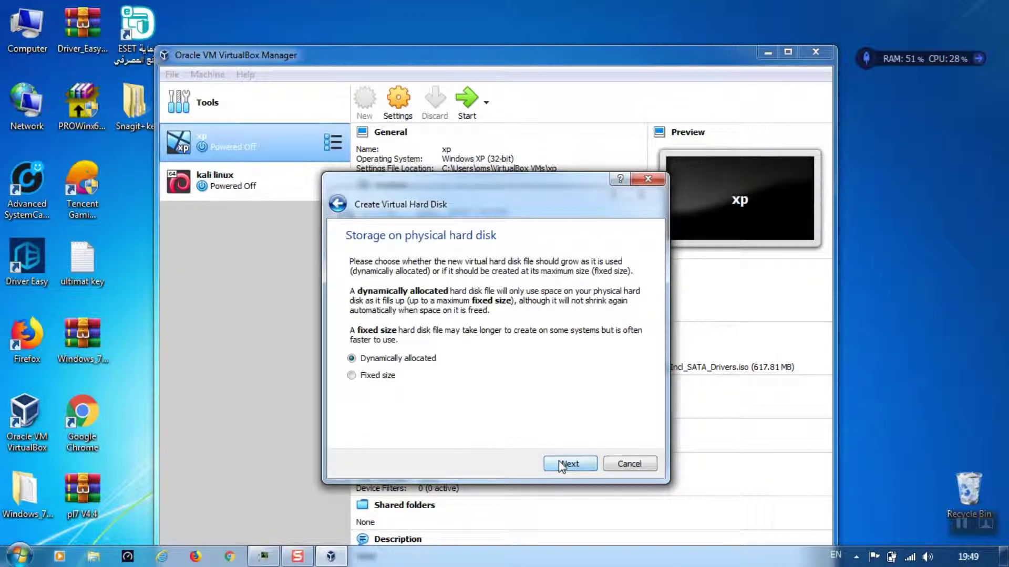
pyautogui.click(559, 463)
pyautogui.write('win7')
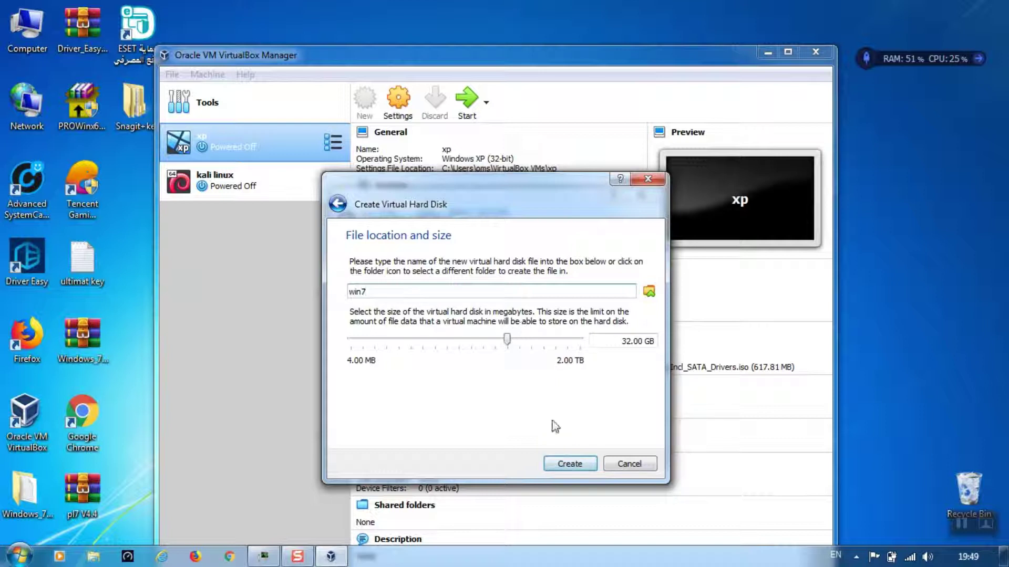
pyautogui.click(572, 462)
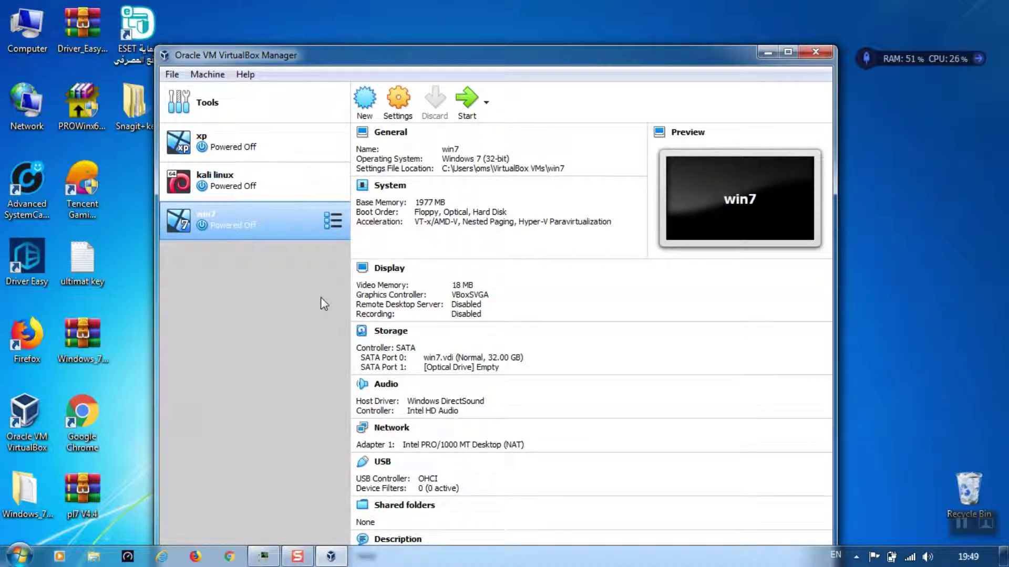
# - In win7's storage settings, load the en_windows_7_professional_x86_dvd image into the empty optical drive
pyautogui.click(403, 111)
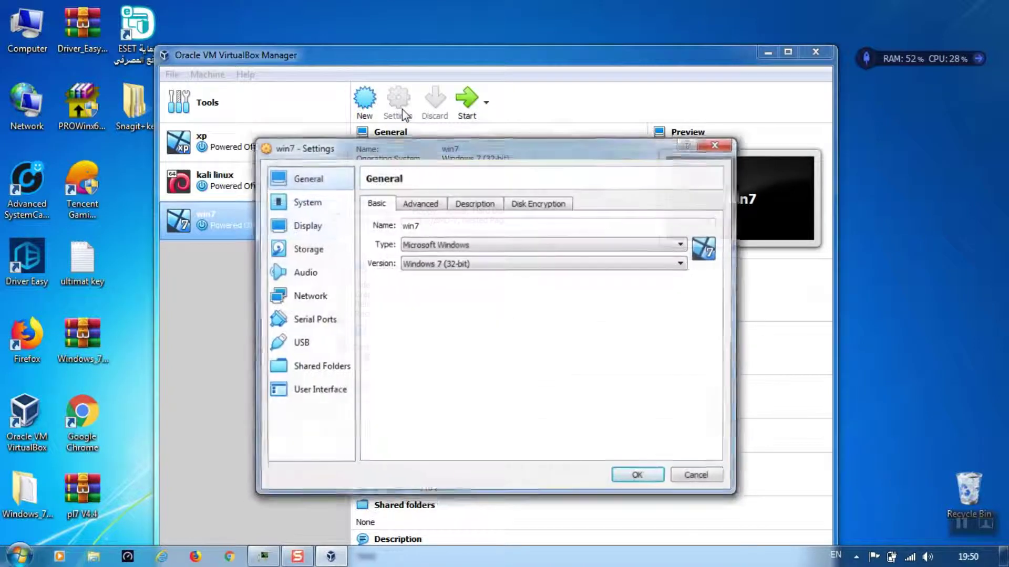
pyautogui.click(309, 205)
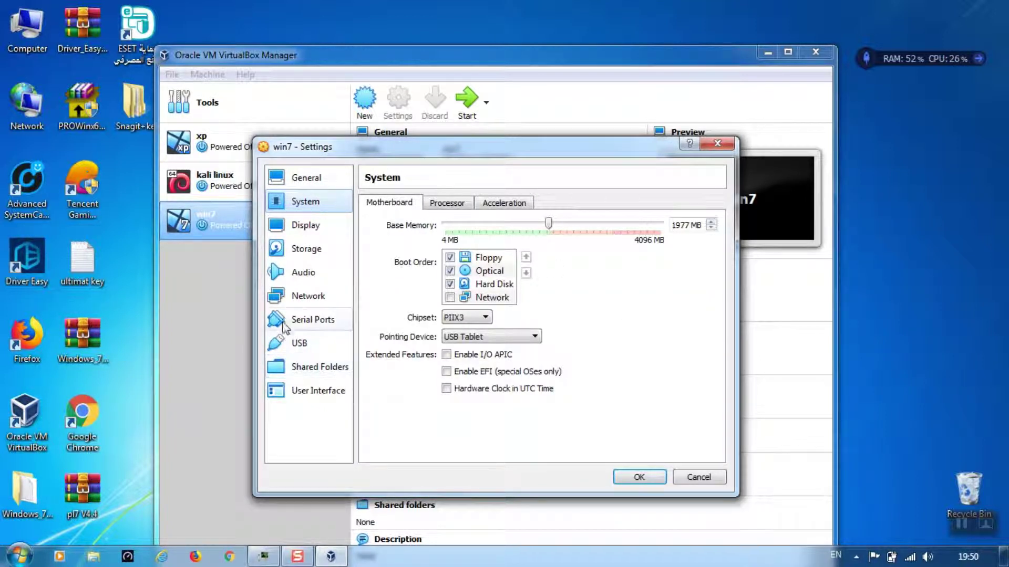
pyautogui.click(294, 297)
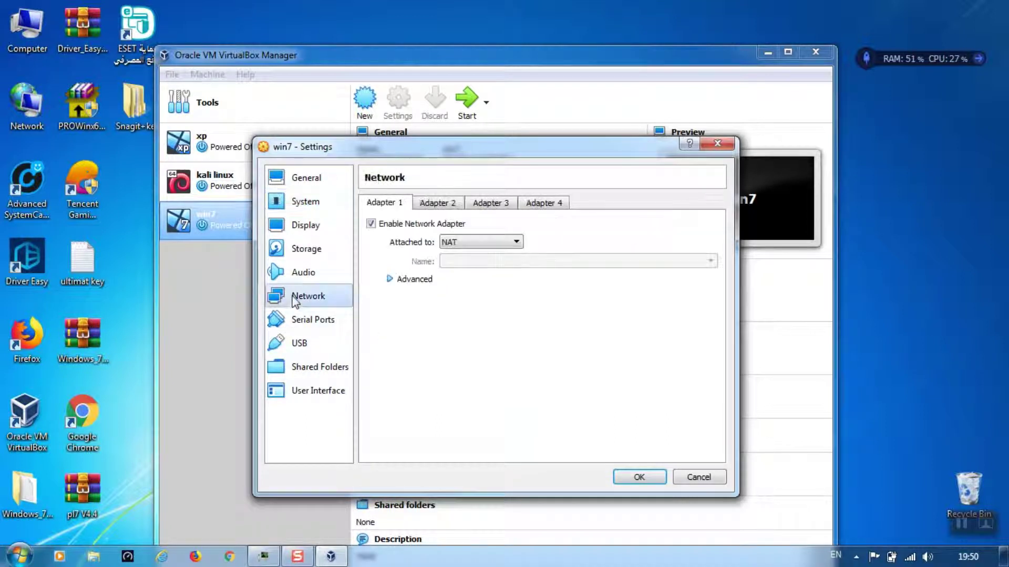
pyautogui.click(309, 249)
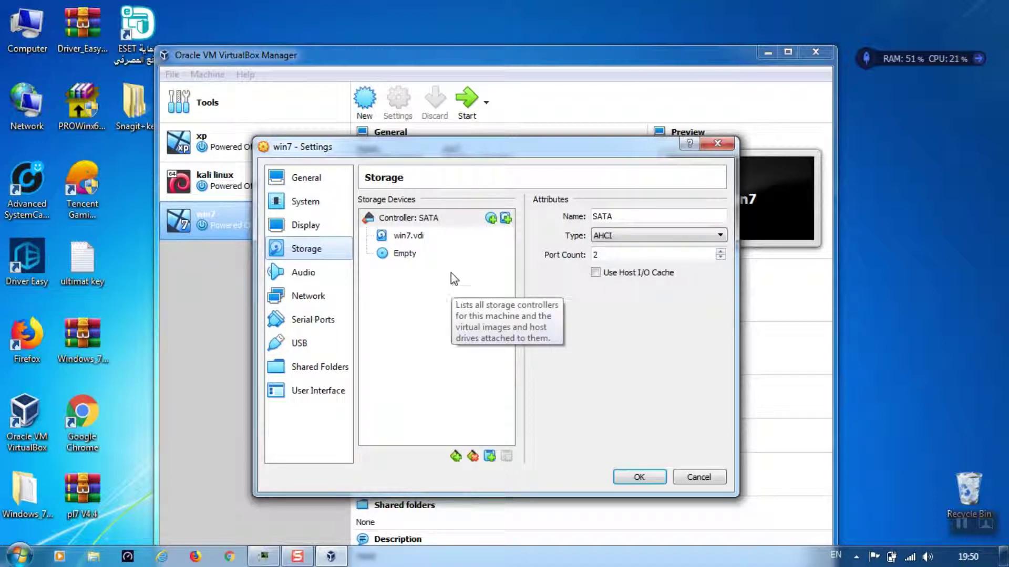
pyautogui.click(410, 237)
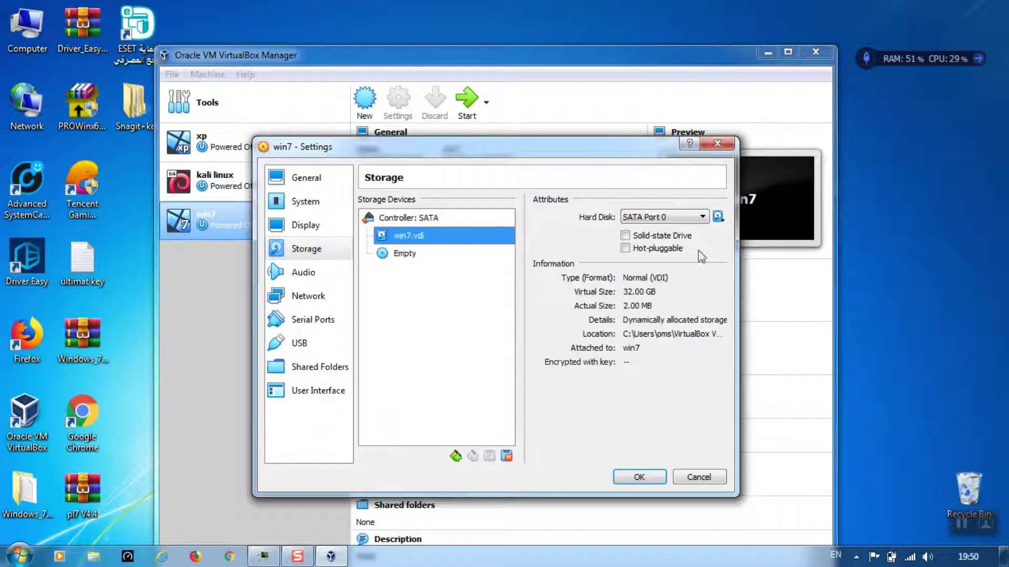
pyautogui.click(719, 216)
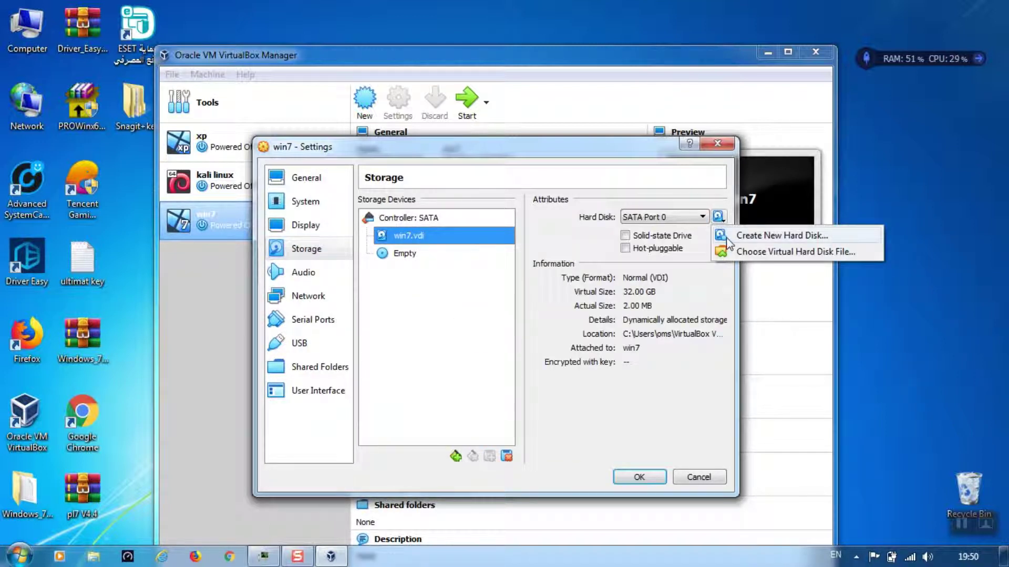
pyautogui.click(403, 257)
pyautogui.click(402, 257)
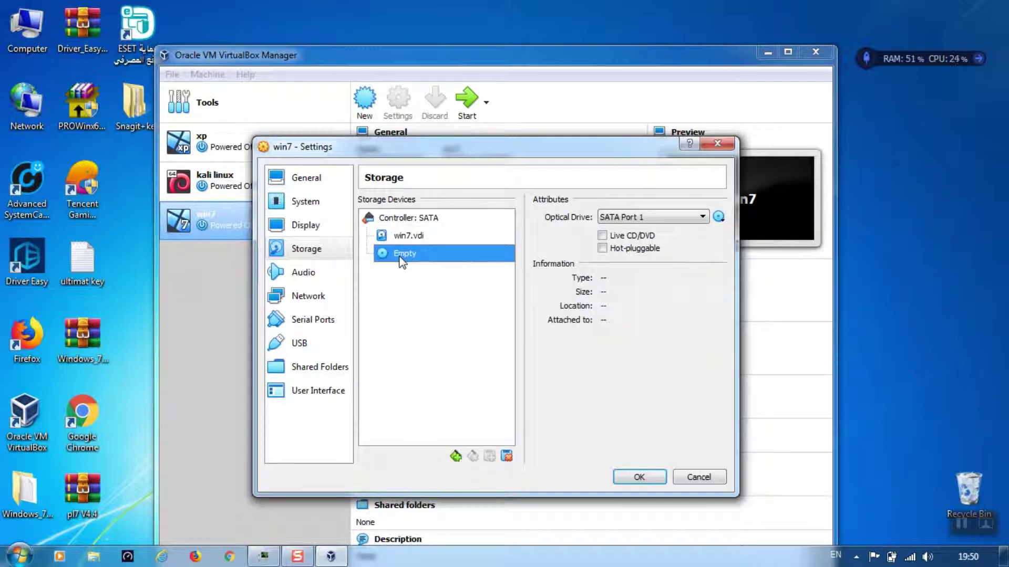
pyautogui.click(718, 217)
pyautogui.click(736, 236)
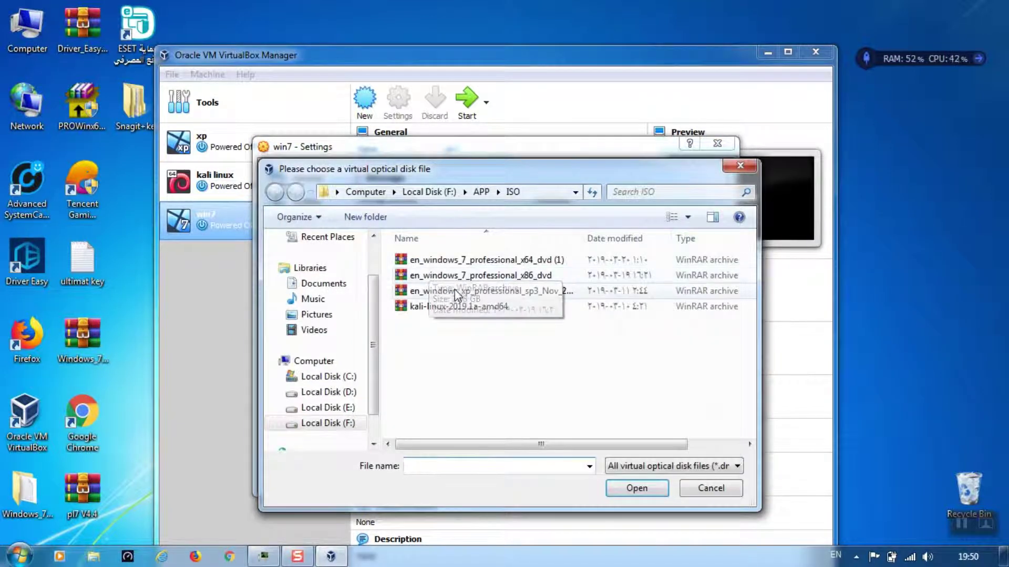
pyautogui.doubleClick(467, 275)
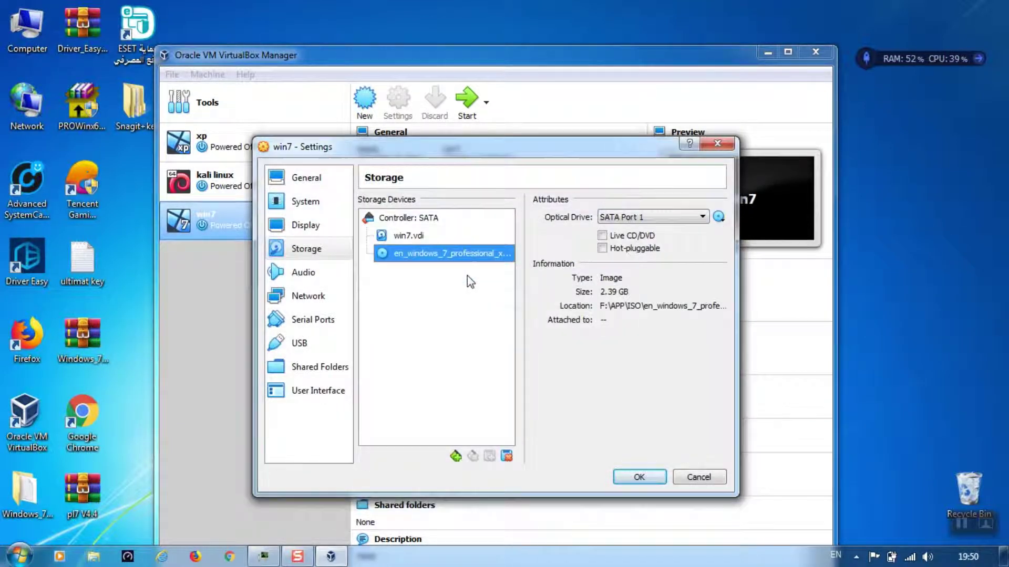
# - Enable Network in win7's boot order and save the machine's settings
pyautogui.click(293, 233)
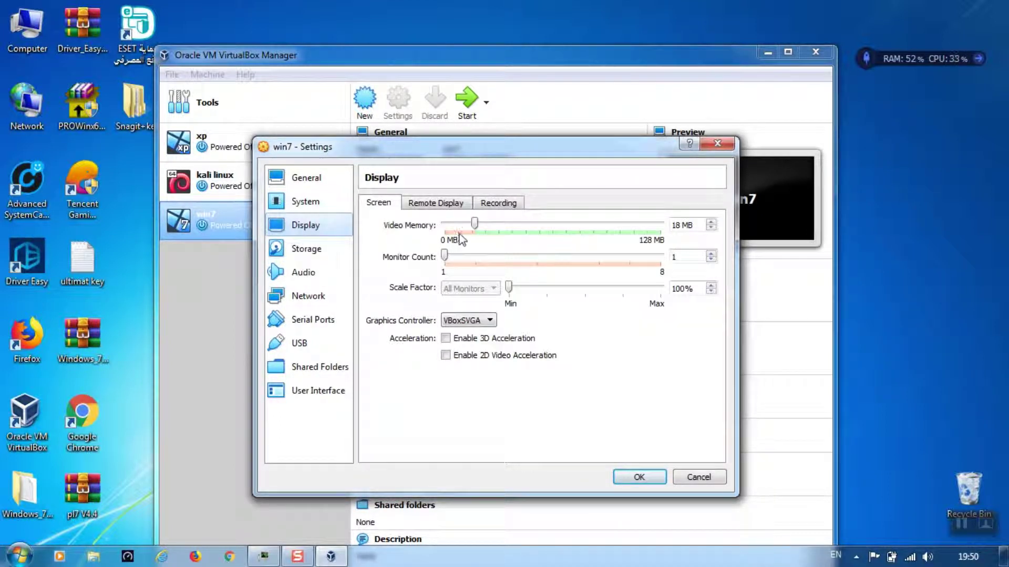
pyautogui.click(290, 208)
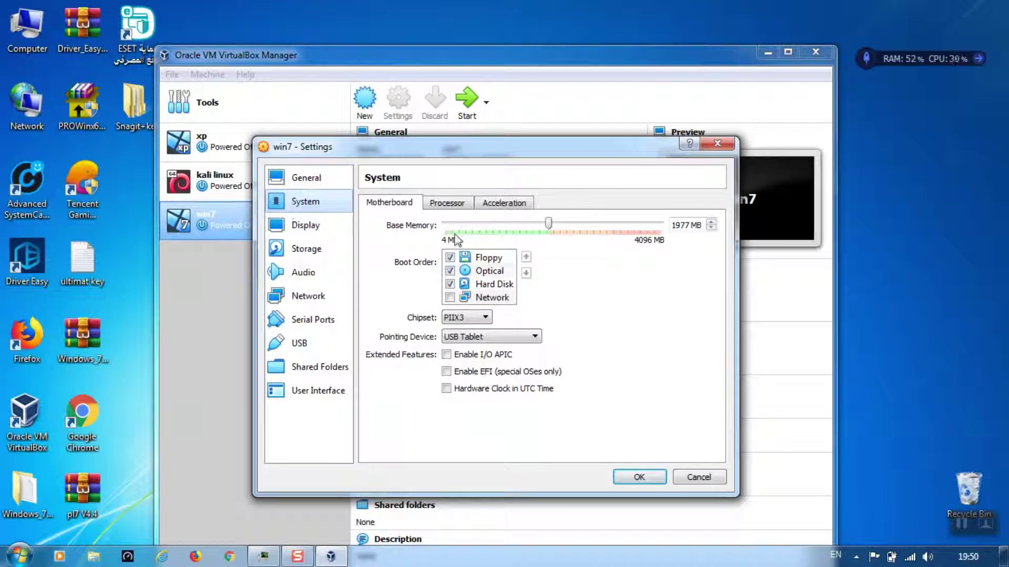
pyautogui.click(463, 209)
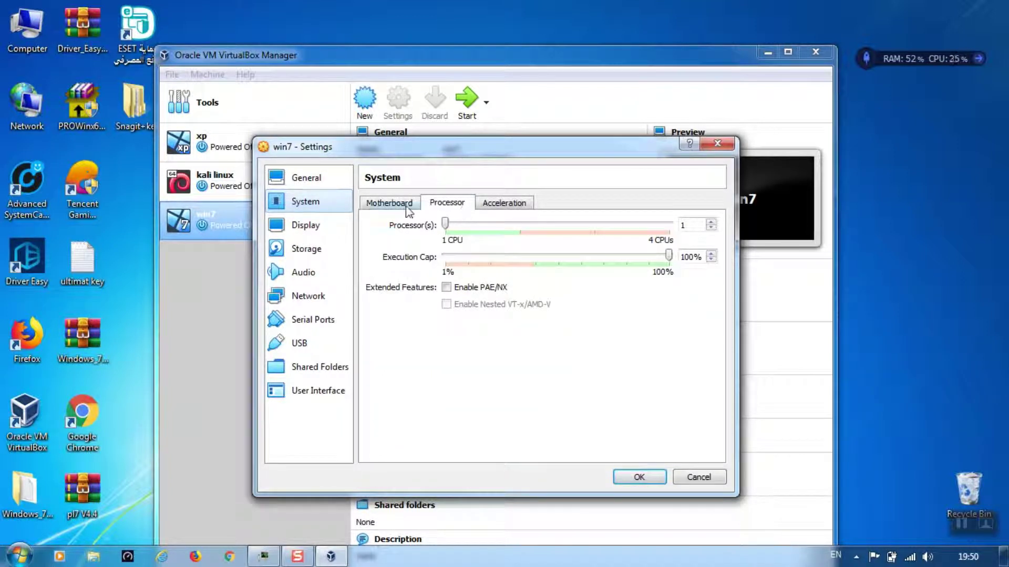
pyautogui.click(407, 206)
pyautogui.click(455, 299)
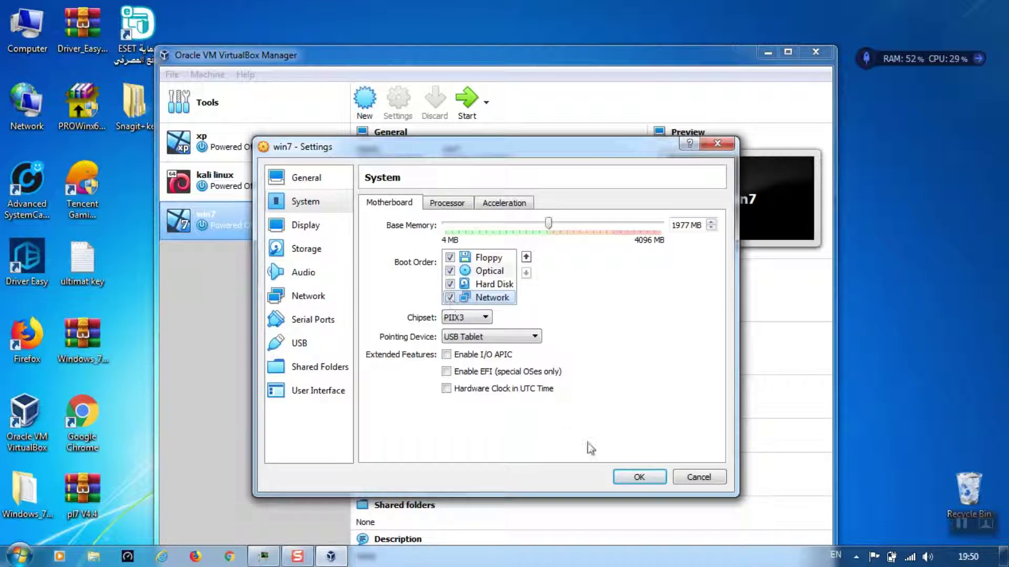
pyautogui.click(640, 477)
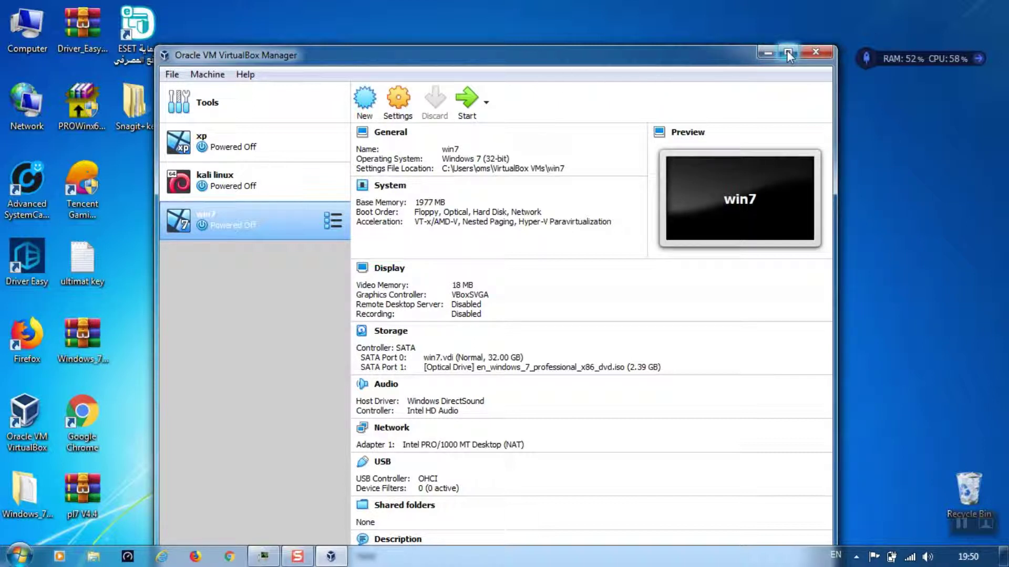
# - Start the win7 virtual machine and minimise the manager window to reveal the booting machine
pyautogui.click(471, 106)
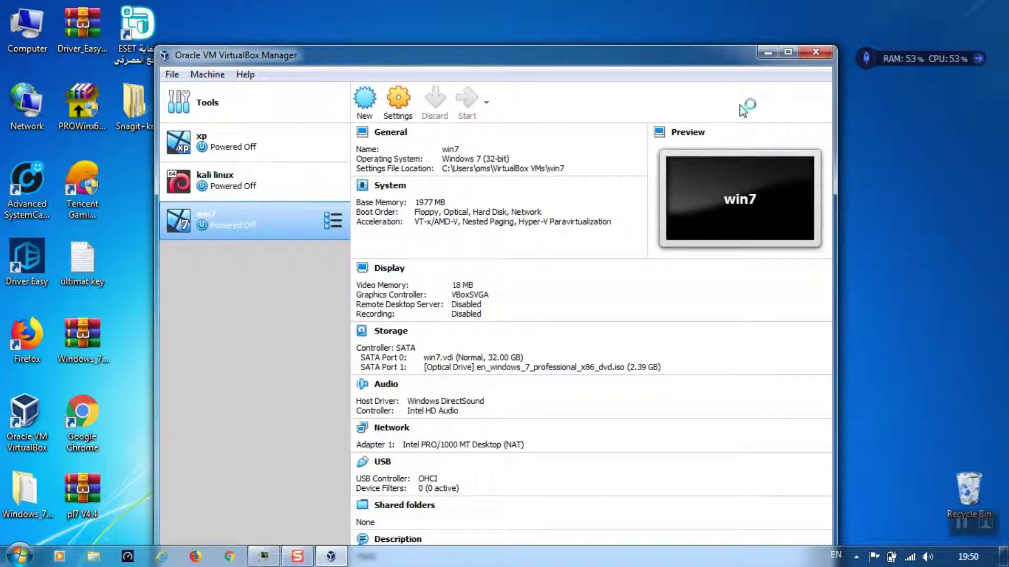
pyautogui.click(789, 53)
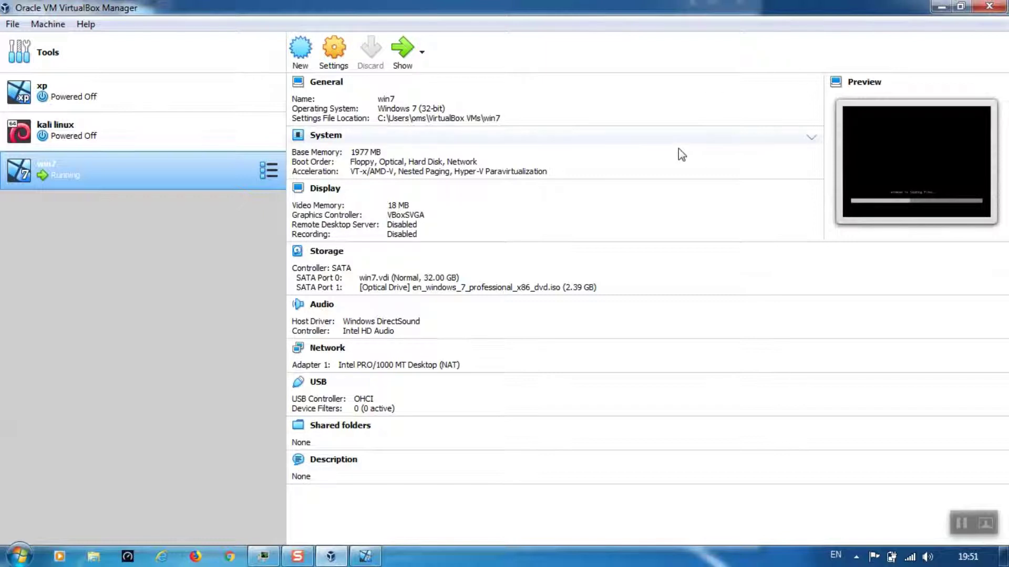
pyautogui.click(940, 7)
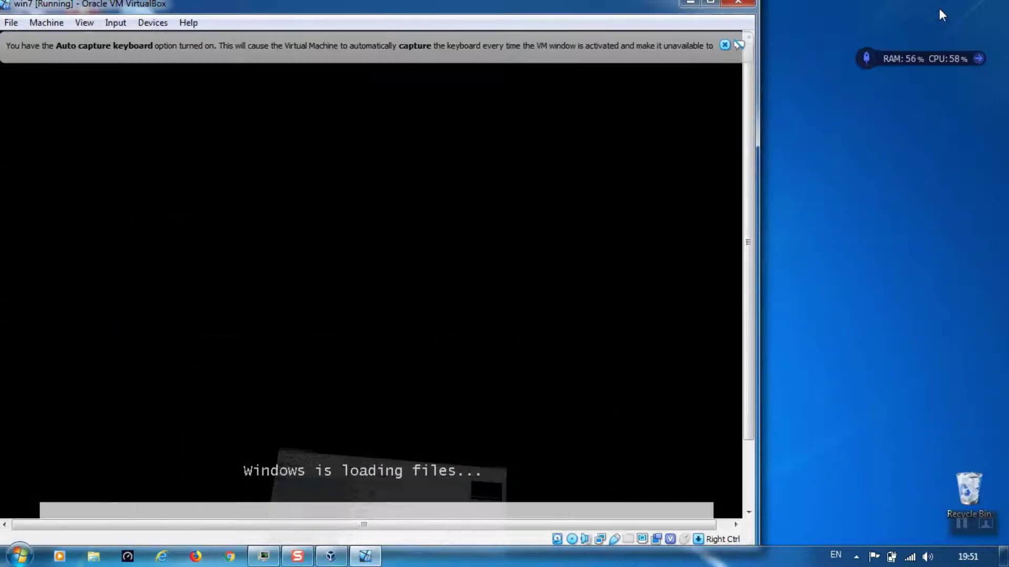
# - Reposition and enlarge the running win7 window on the desktop, dismissing the auto capture keyboard notice
pyautogui.moveTo(571, 10); pyautogui.dragTo(681, 27)
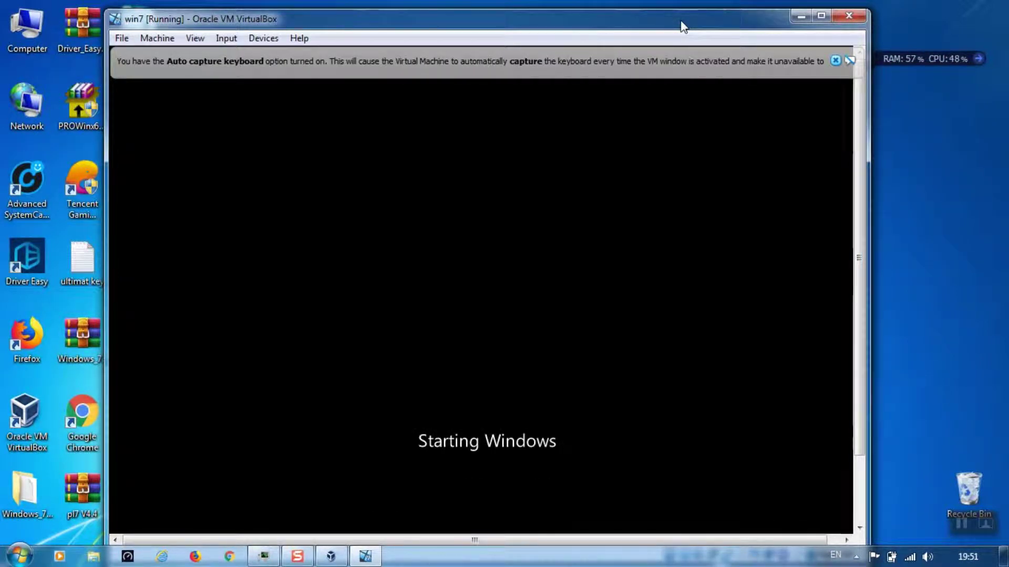
pyautogui.click(836, 61)
pyautogui.moveTo(859, 150); pyautogui.dragTo(854, 210)
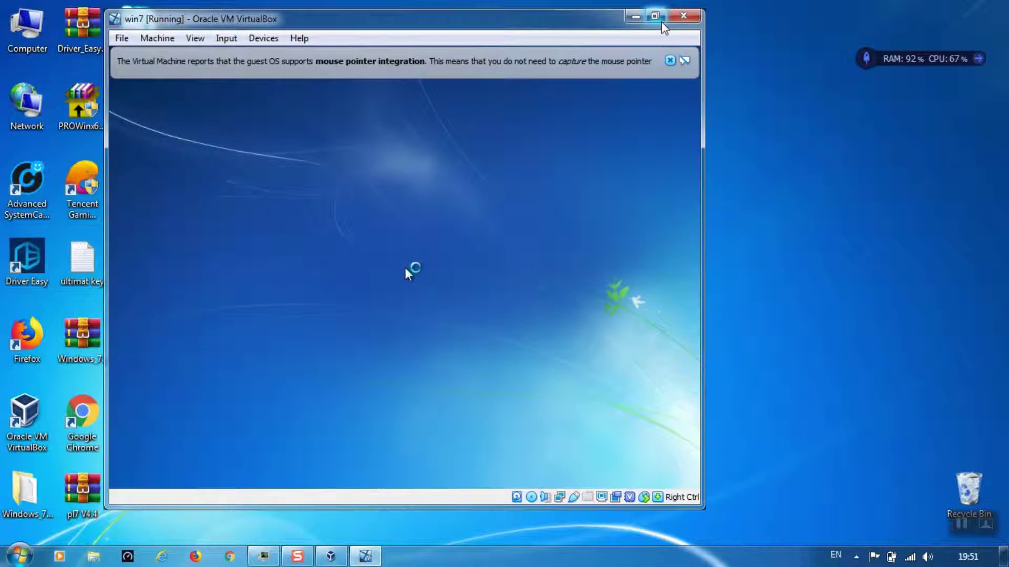
pyautogui.click(661, 23)
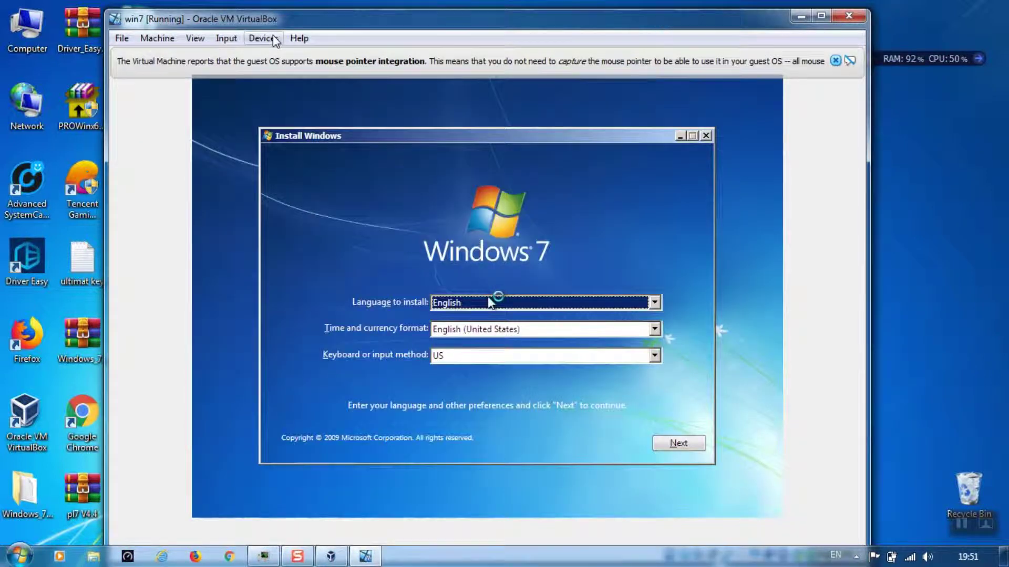
# - Switch the running win7 virtual machine to full-screen mode and confirm the switch
pyautogui.click(157, 38)
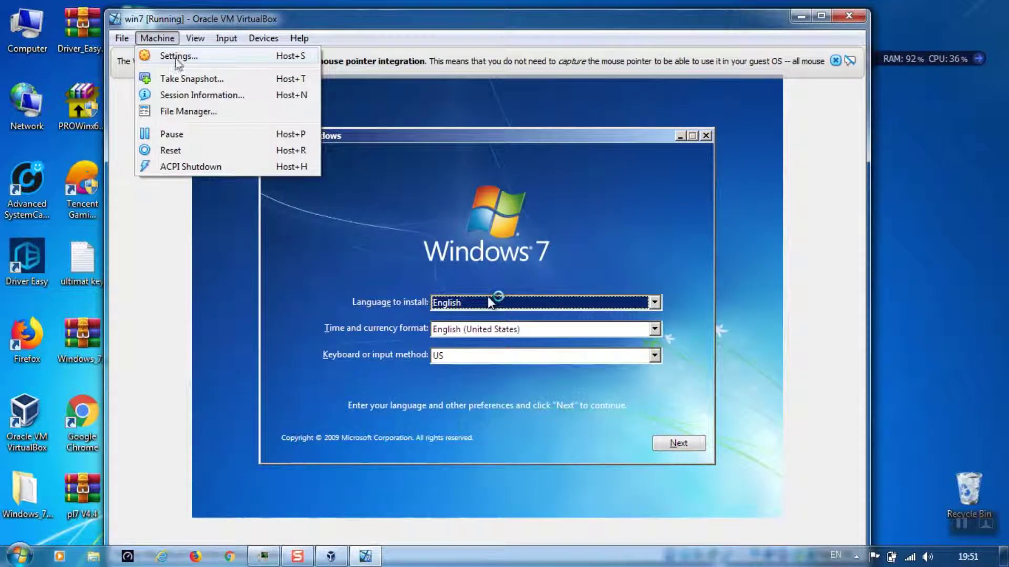
pyautogui.moveTo(195, 38)
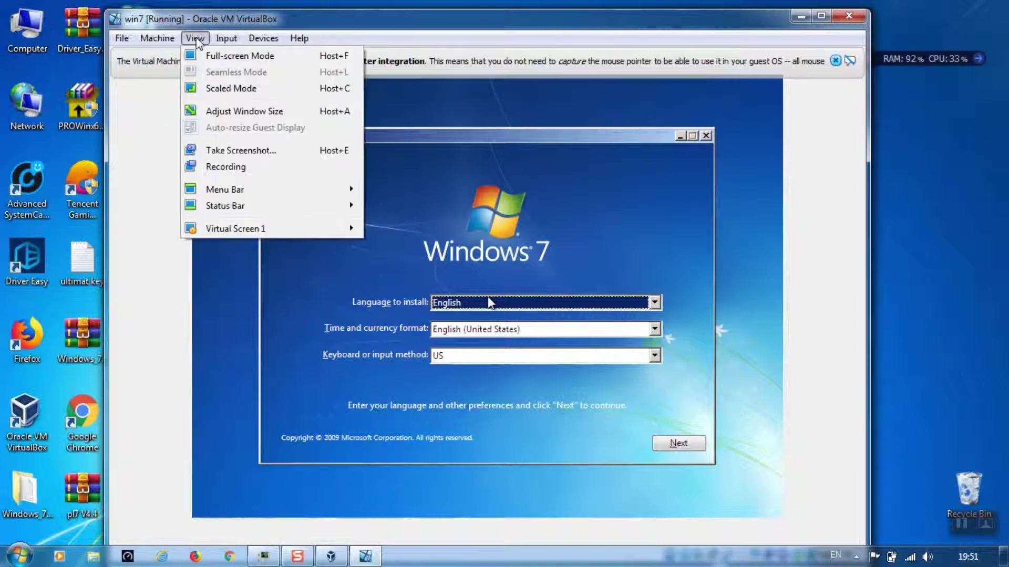
pyautogui.click(205, 57)
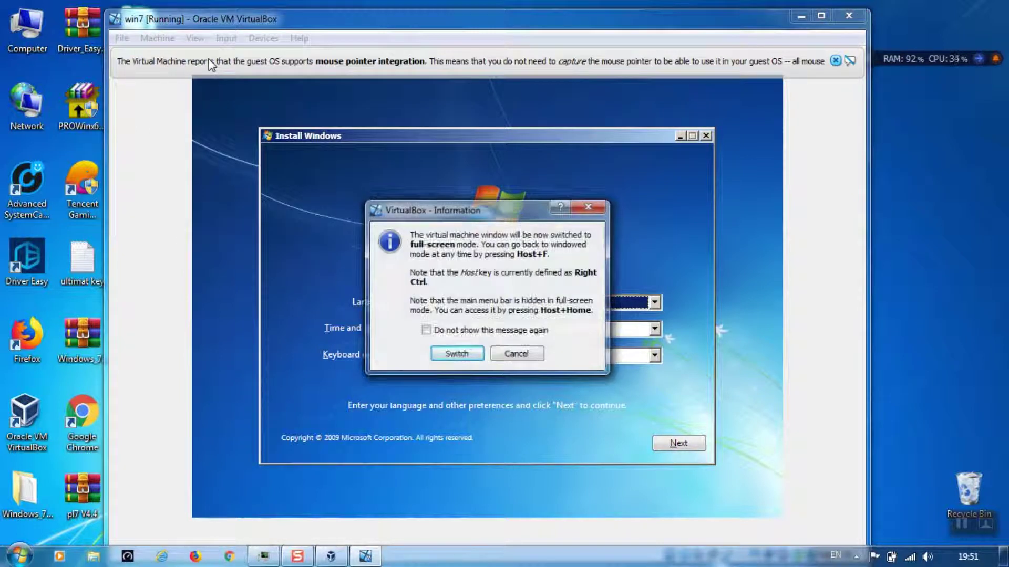
pyautogui.click(453, 353)
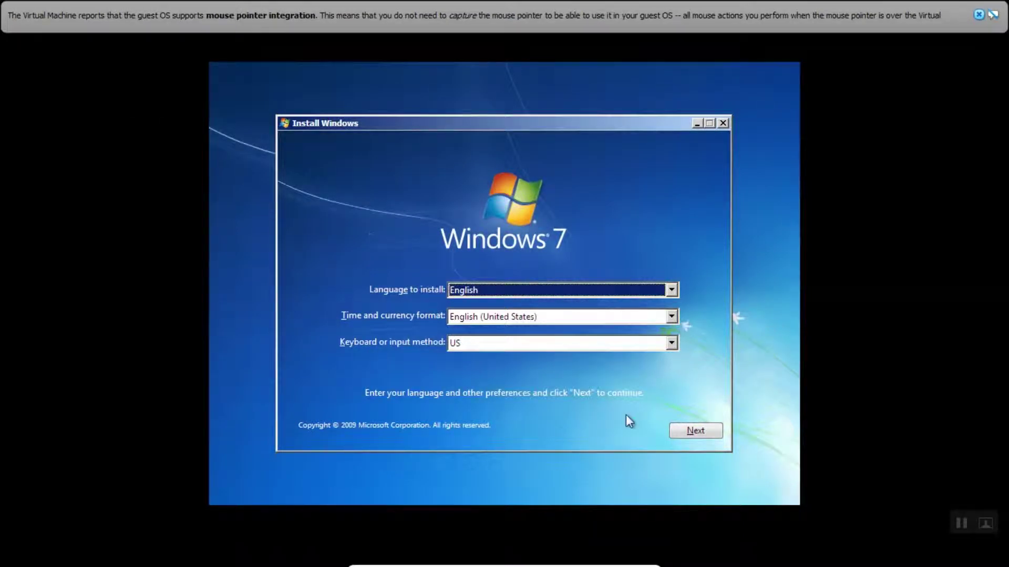
# - Accept the English (United States) language and US keyboard defaults, start the Windows installation, and dismiss the mouse pointer integration notice
pyautogui.click(701, 430)
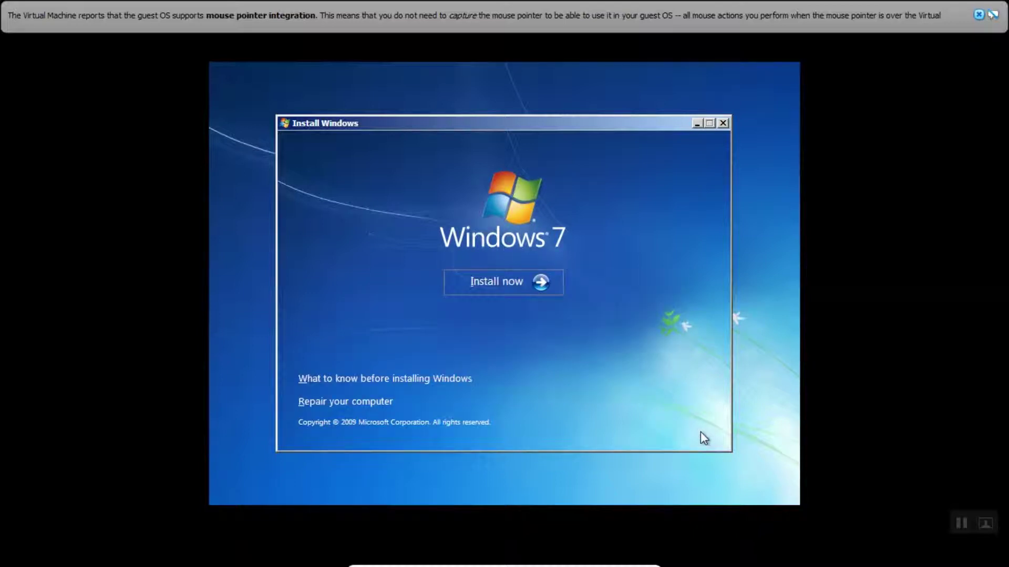
pyautogui.click(527, 282)
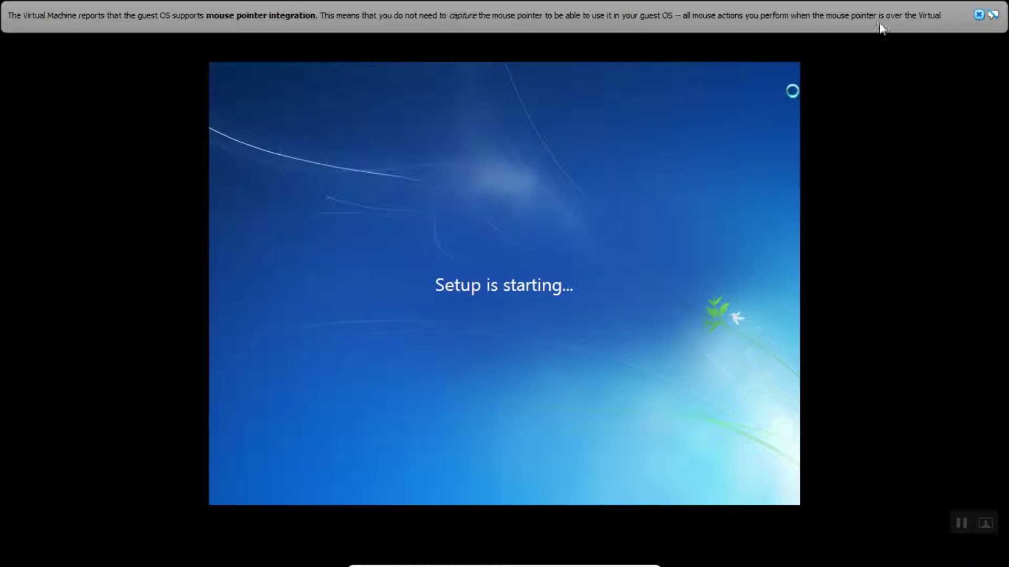
pyautogui.click(978, 16)
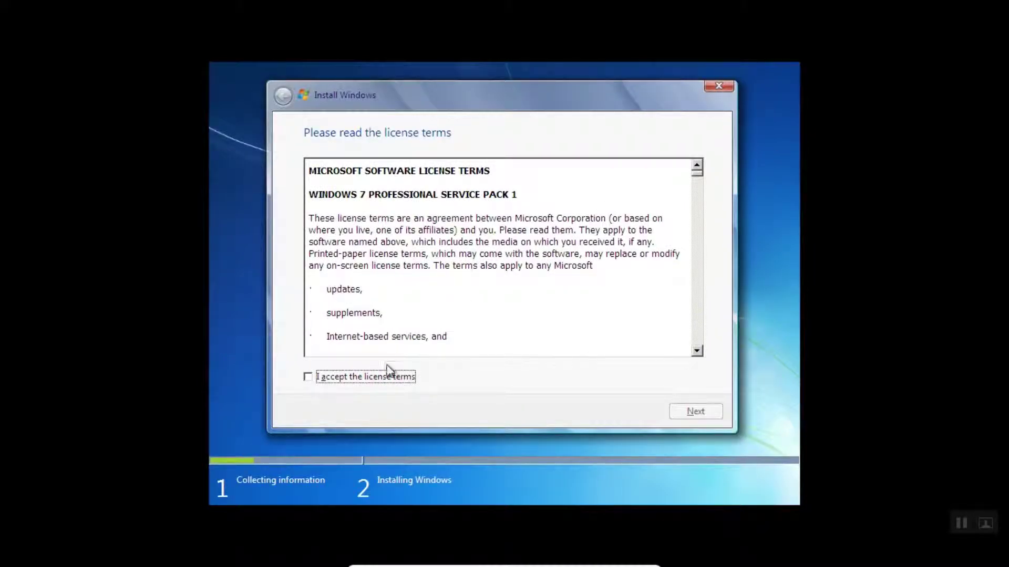
# - Accept the license terms and start a Custom (advanced) installation on Disk 0 Unallocated Space
pyautogui.click(381, 378)
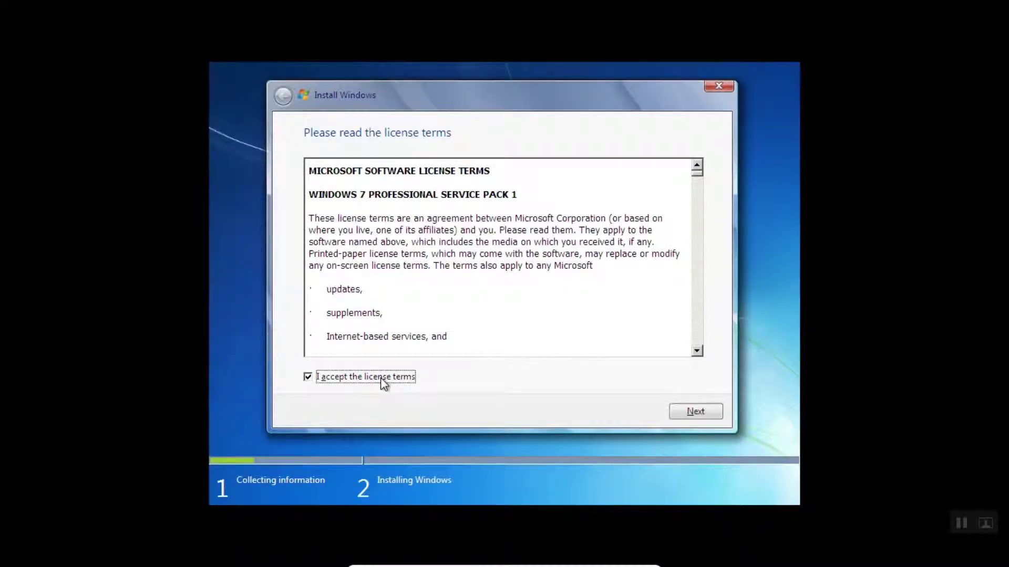
pyautogui.click(695, 414)
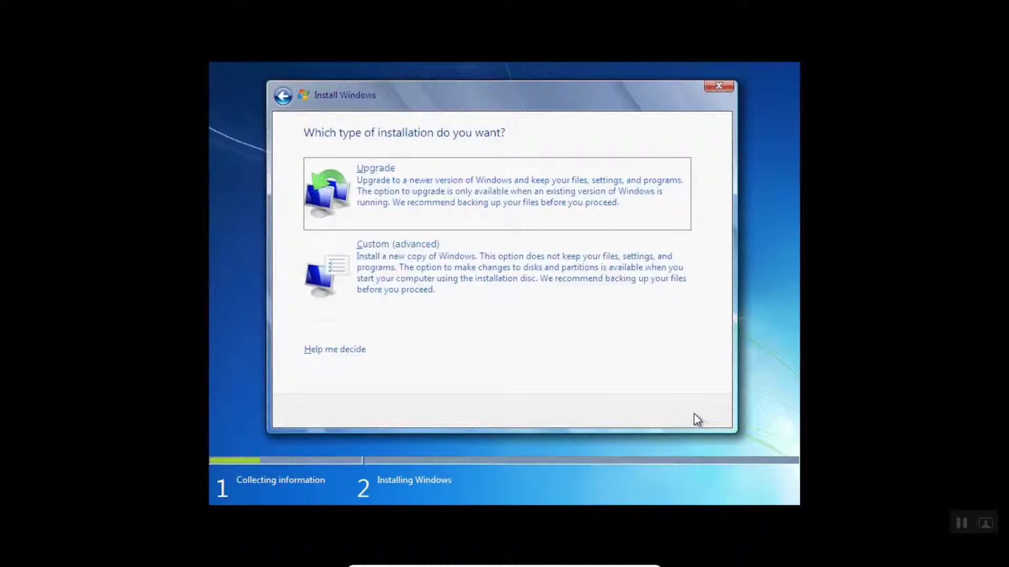
pyautogui.click(480, 271)
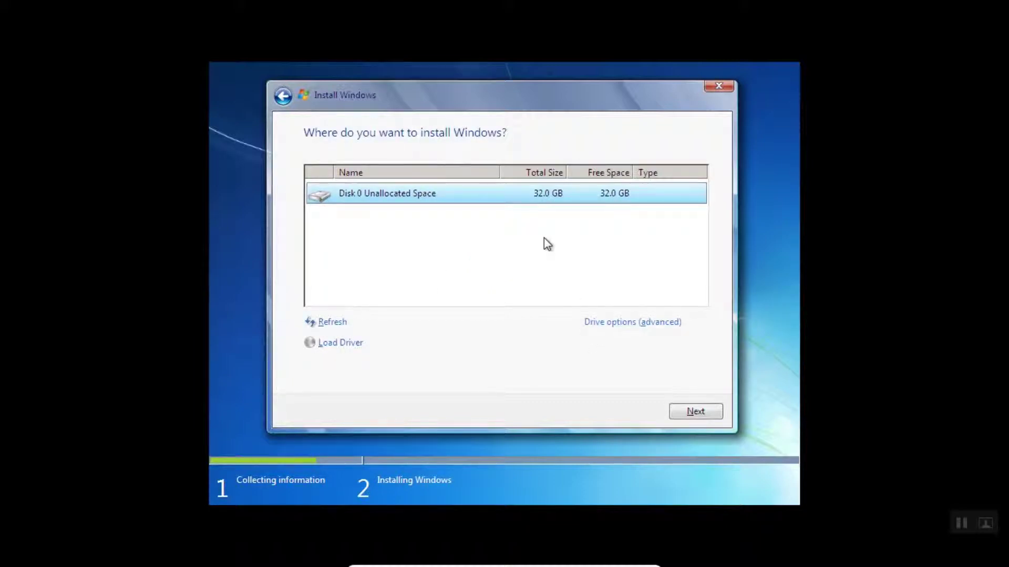
pyautogui.click(692, 415)
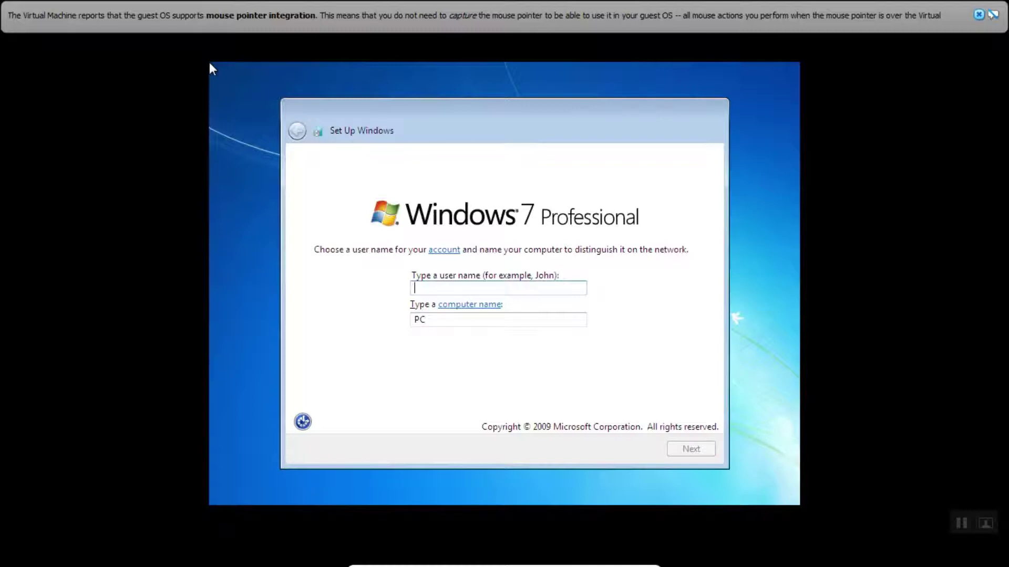
# - Set the account user name to oms, leave the password blank, and skip the product key
pyautogui.write('oms')
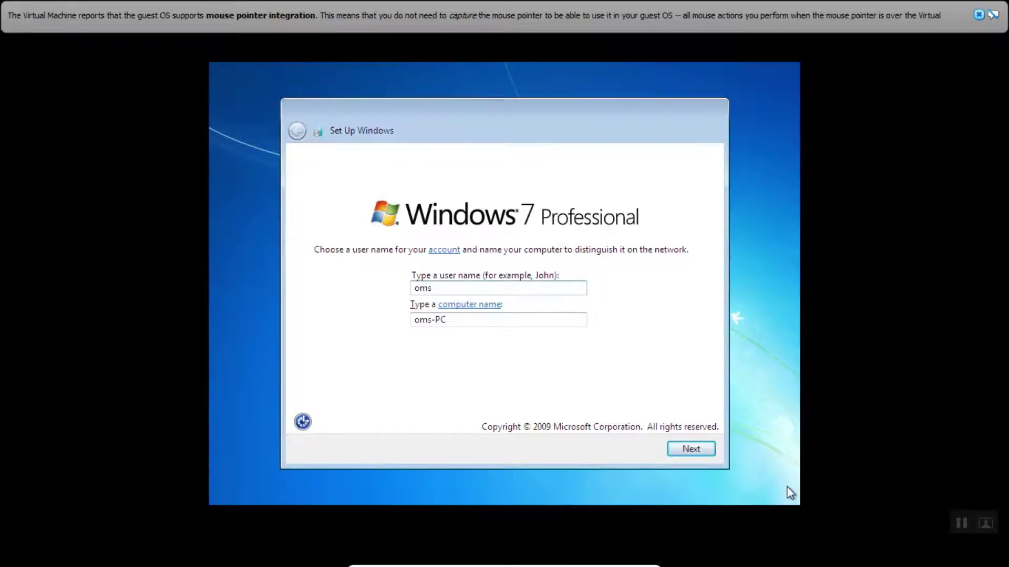
pyautogui.click(691, 450)
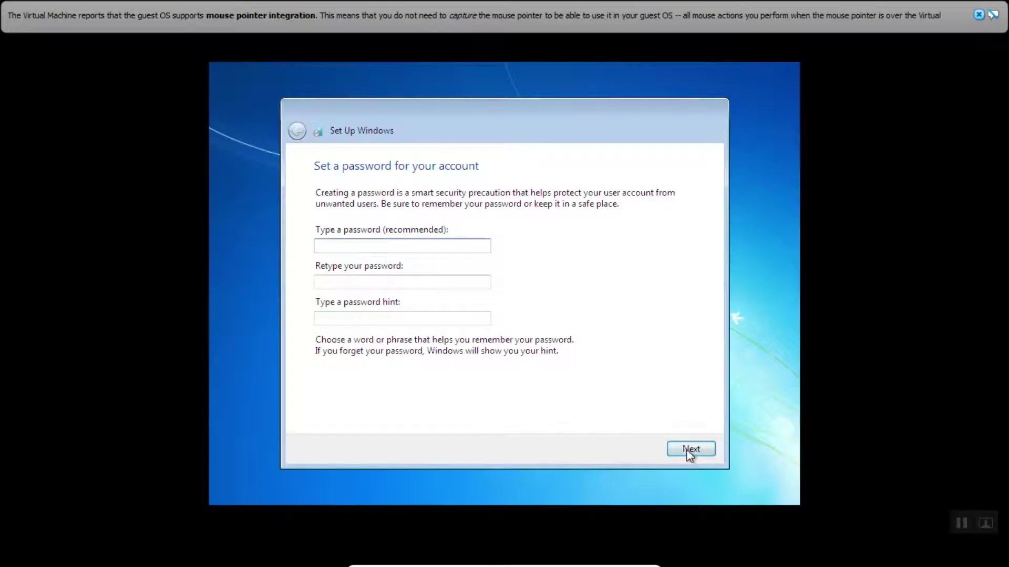
pyautogui.click(692, 449)
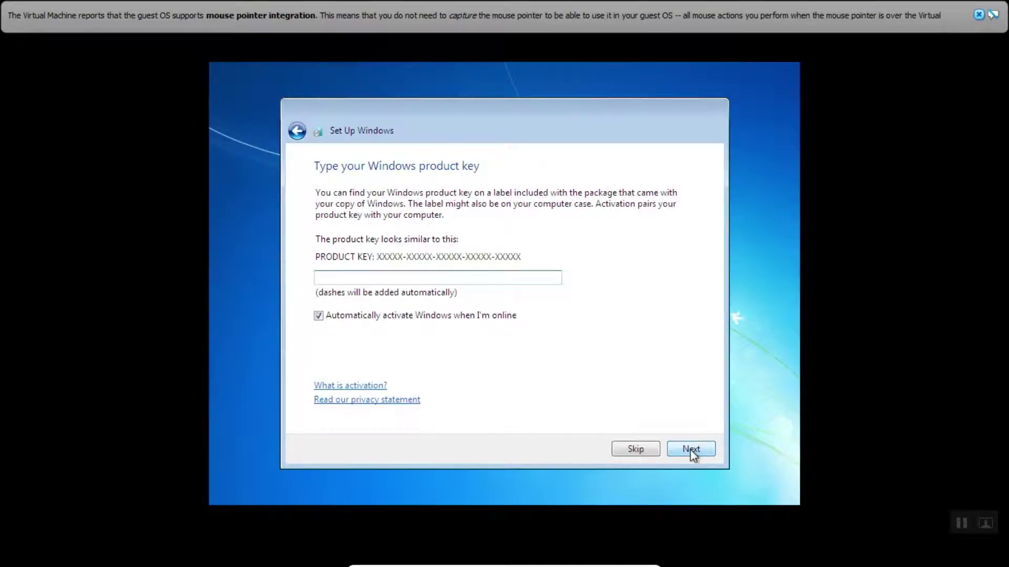
pyautogui.click(635, 450)
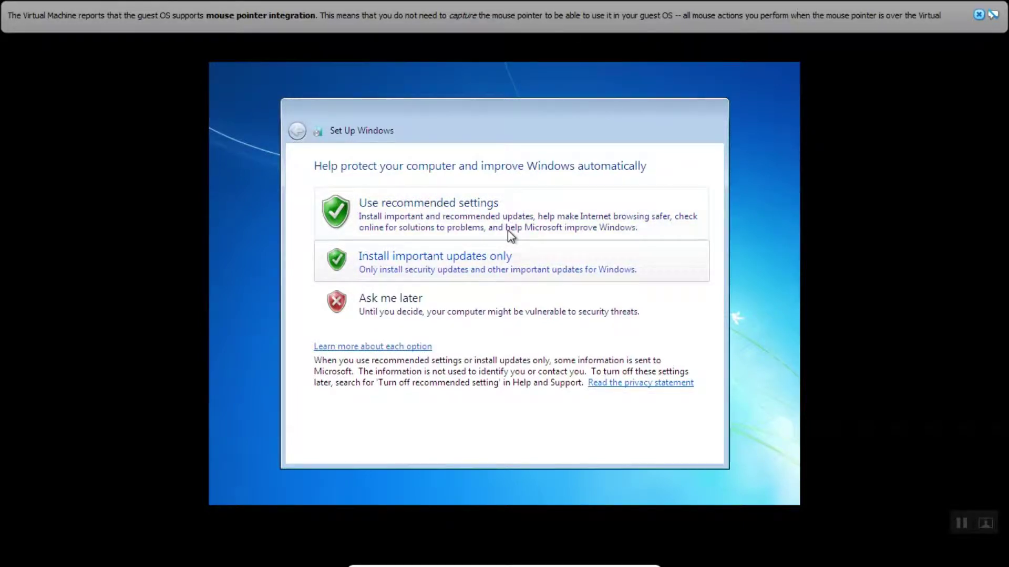
# - Finish Windows setup with recommended update settings, the default time and date, and Home network, dismissing the mouse pointer integration notice
pyautogui.click(510, 215)
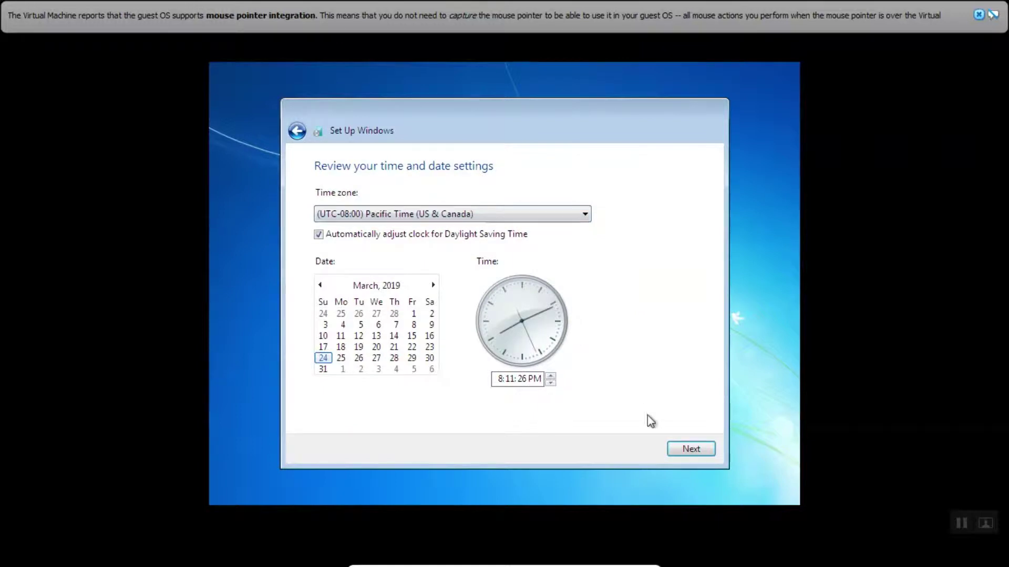
pyautogui.click(682, 450)
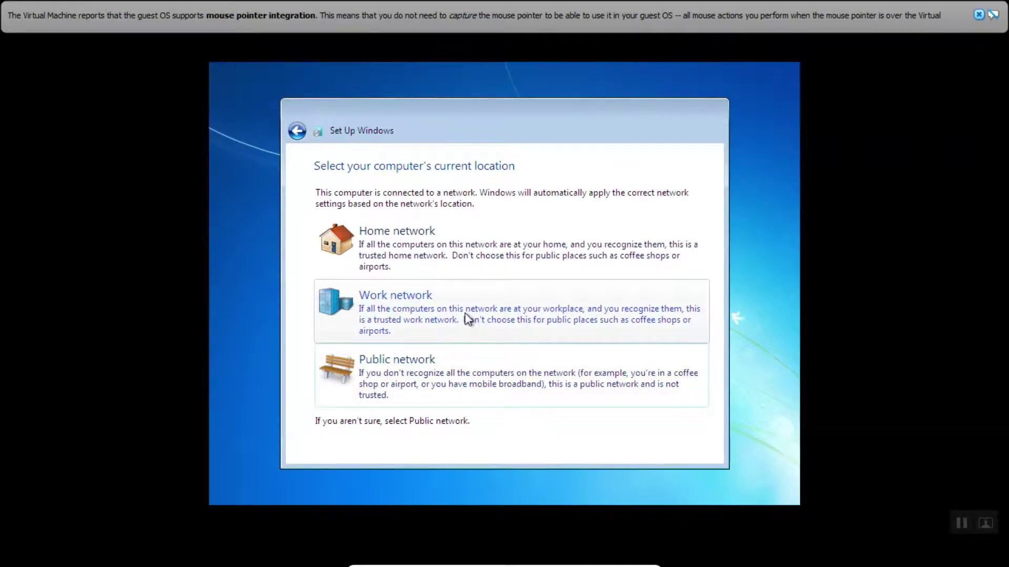
pyautogui.click(453, 260)
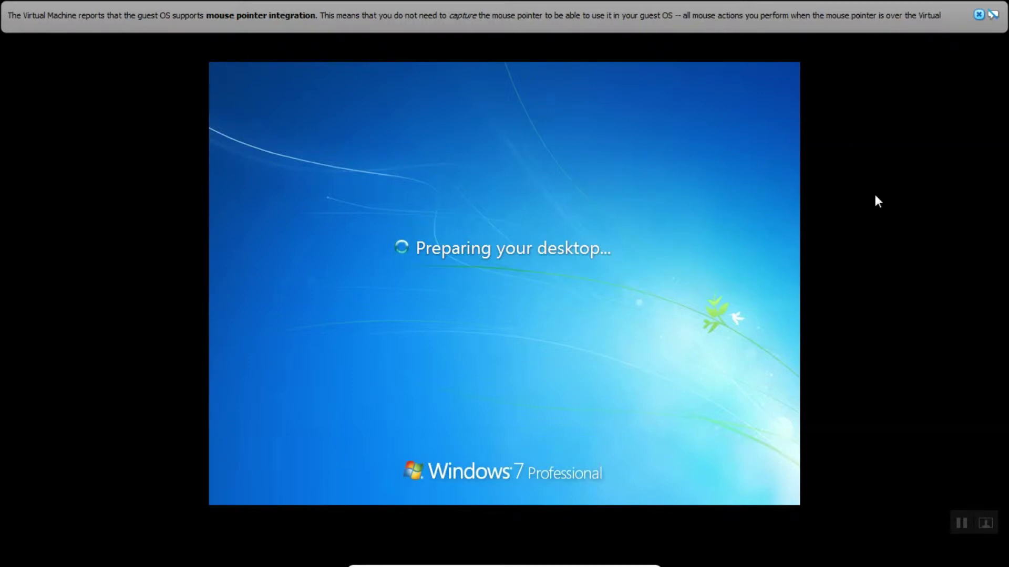
pyautogui.click(979, 15)
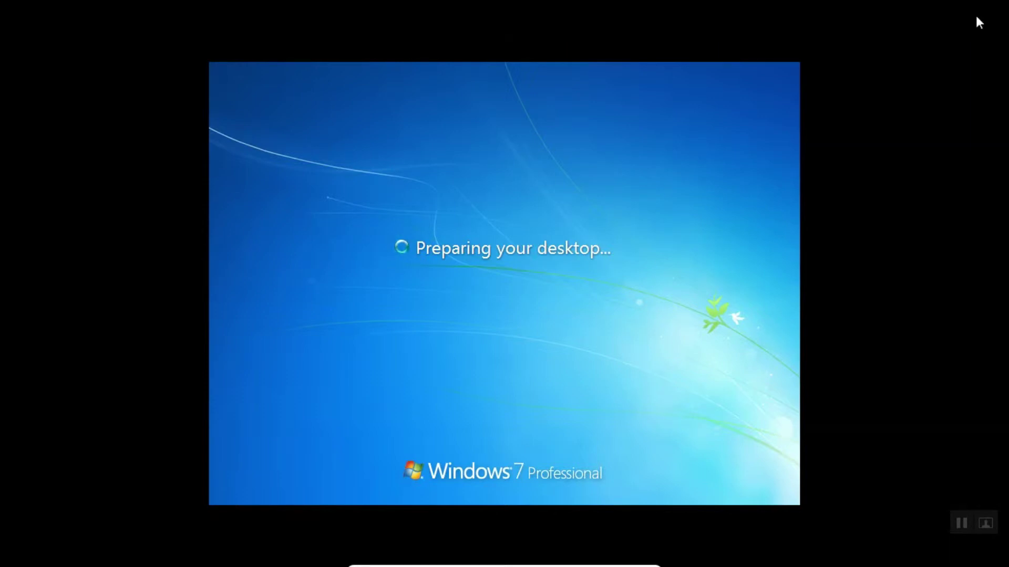